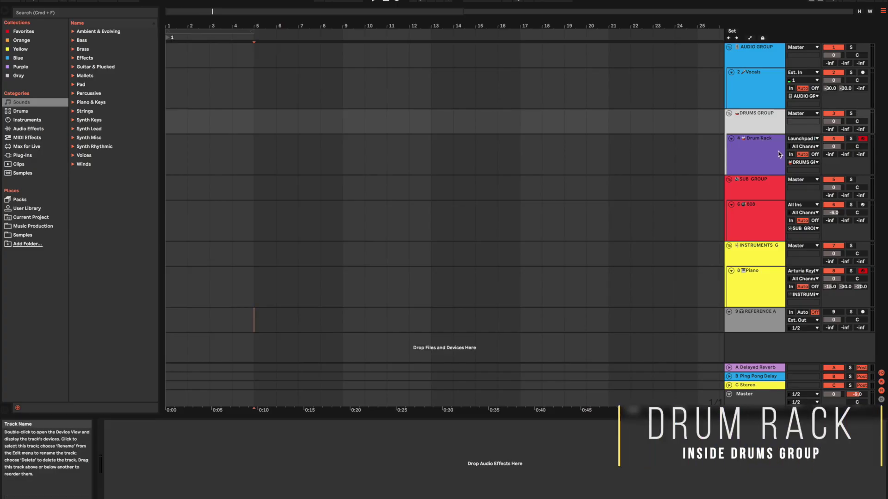
Step: Show the devices of the Drum Rack track and its parent Drums group
left_click(770, 151)
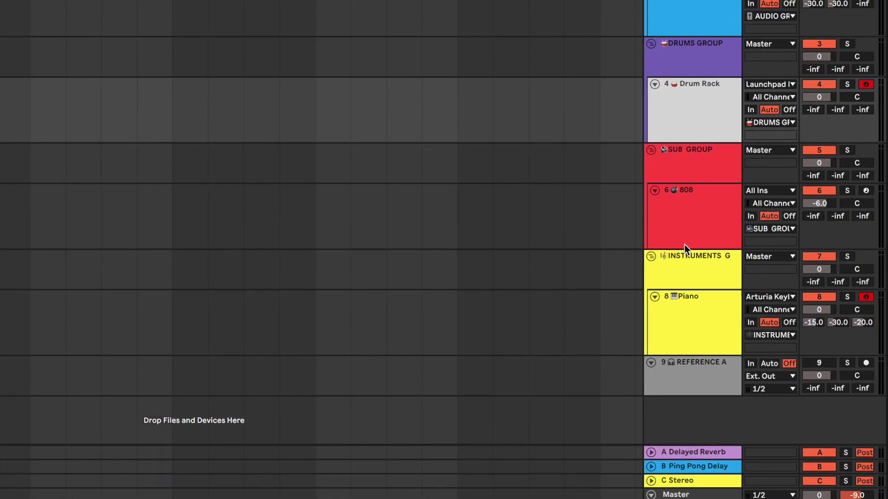
left_click(716, 58)
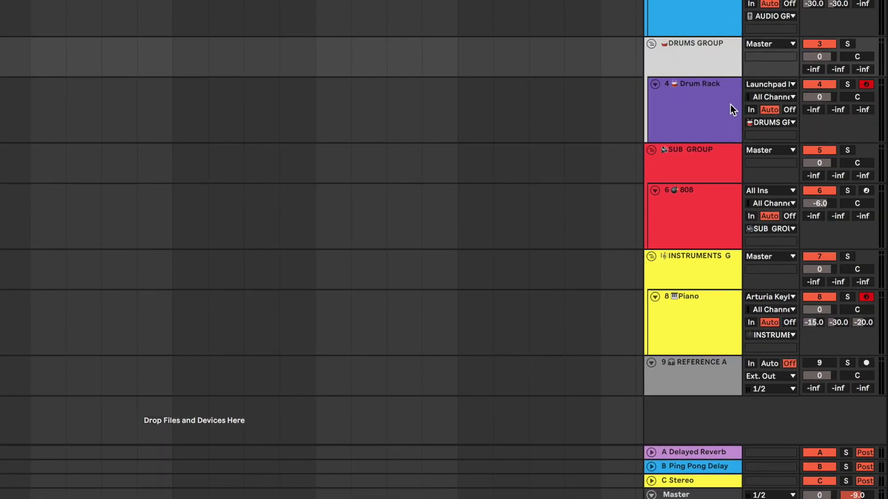
left_click(716, 103)
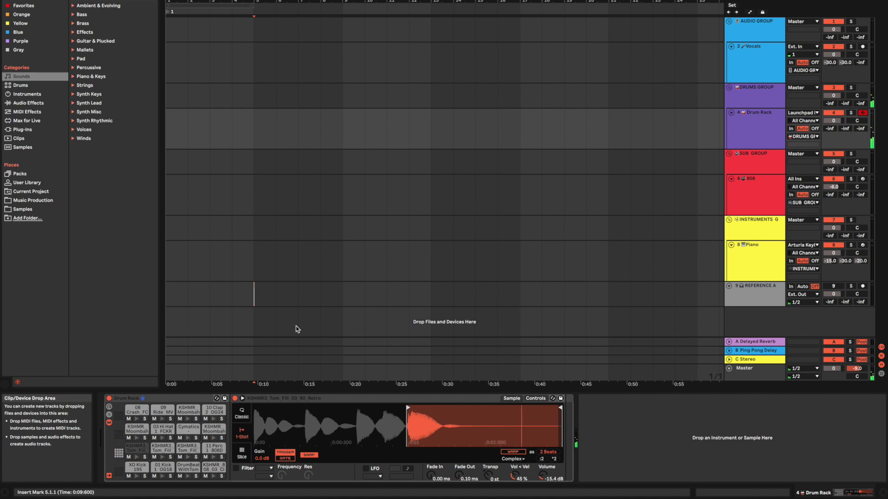
Step: Inspect the 808 track's Pitch device and Hip-Hop Sub Bass instrument
left_click(754, 185)
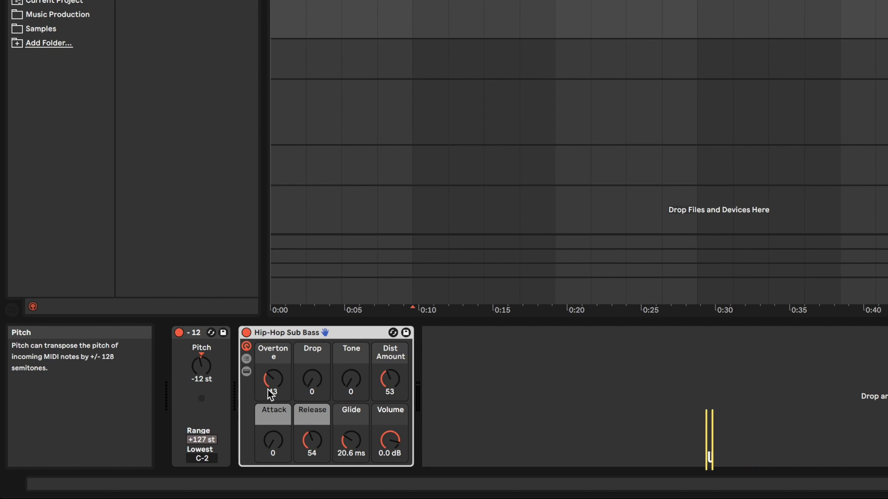
left_click(192, 331)
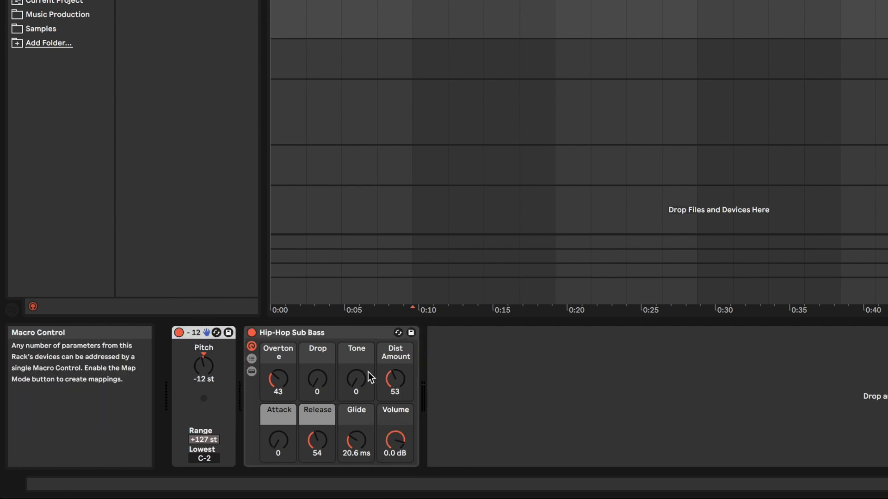
left_click(309, 335)
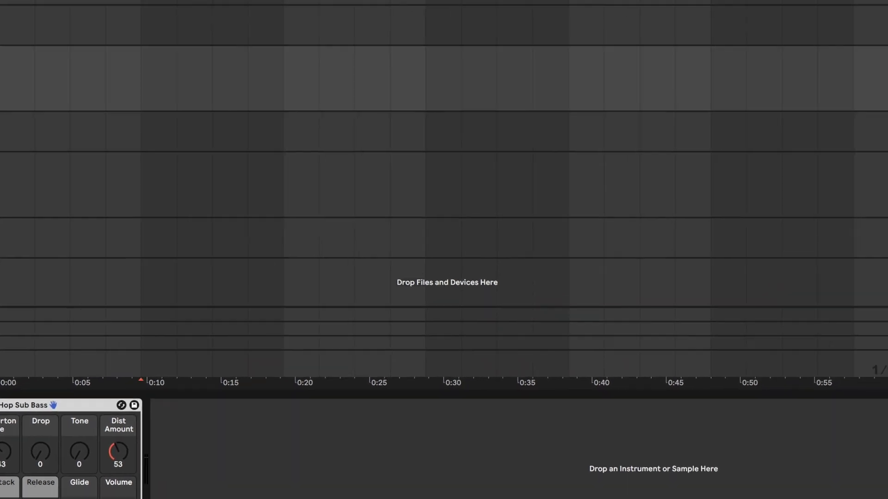
Step: Examine the Piano track's instrument and the EQ Eight low cuts on the Instruments and Audio groups
left_click(690, 208)
left_click(691, 252)
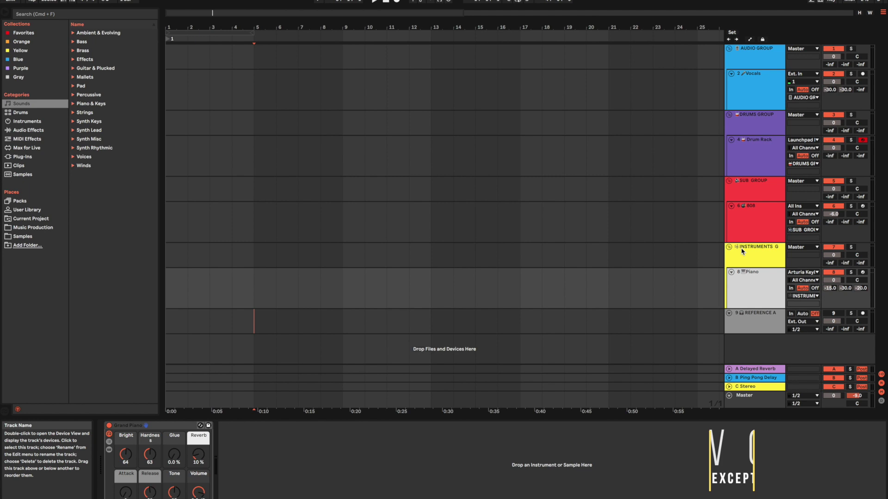
left_click(645, 267)
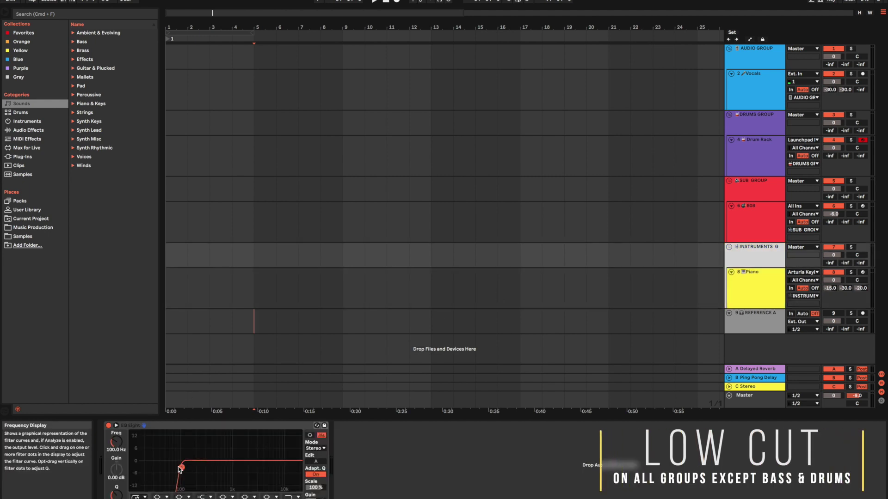
left_click(750, 62)
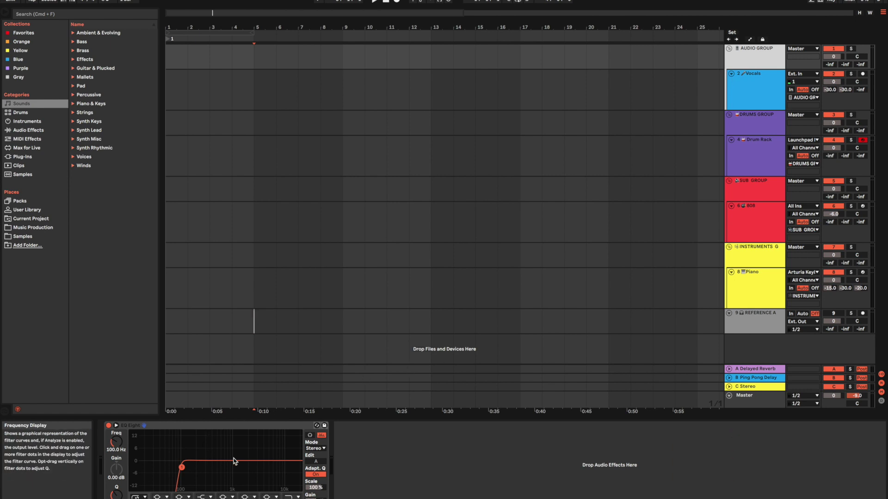
Step: Check the Reference track's output routing options, keeping Ext. Out and channels 1/2
left_click(740, 328)
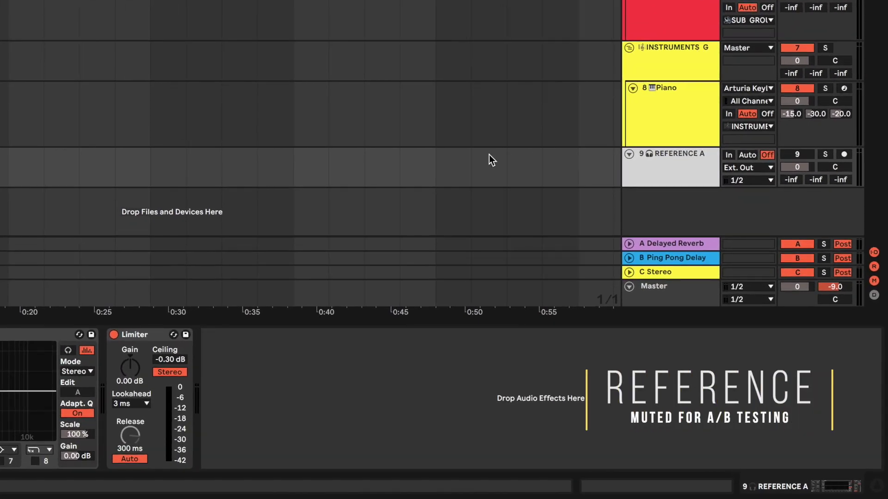
left_click(753, 169)
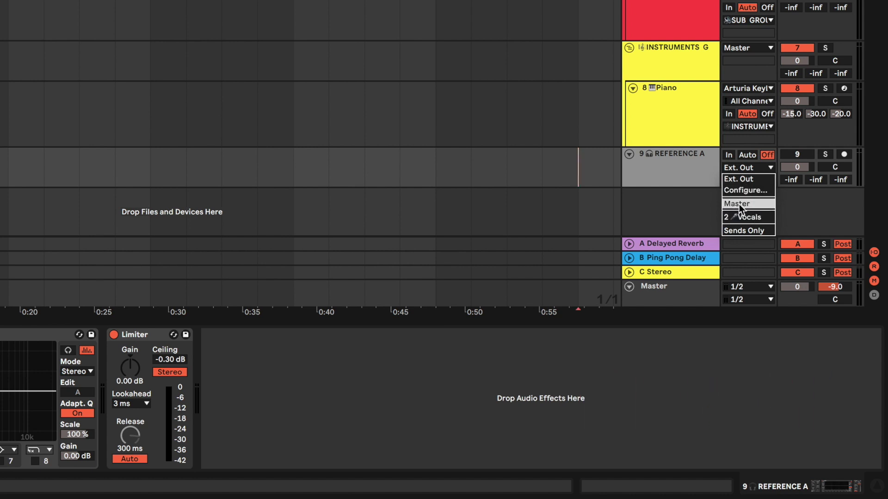
left_click(739, 179)
left_click(748, 180)
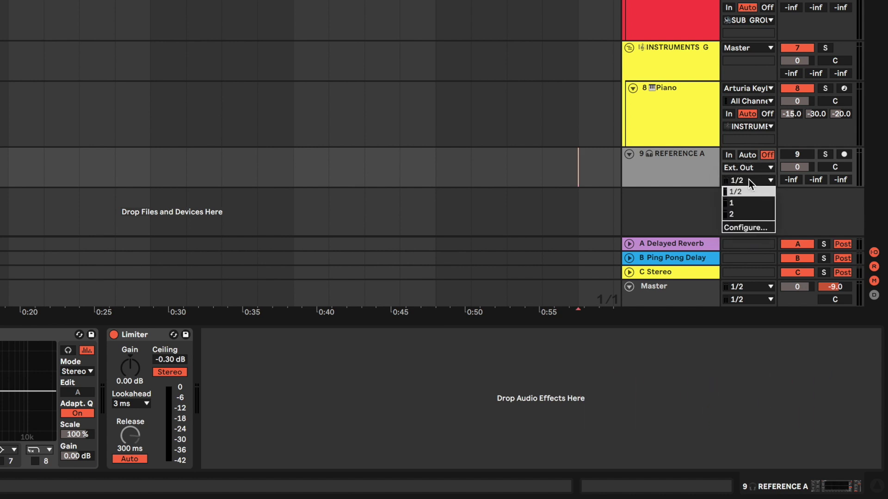
left_click(748, 179)
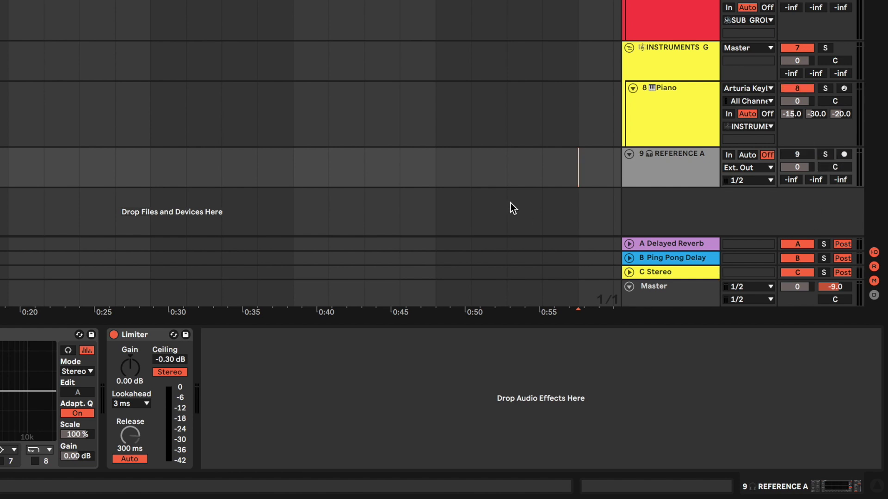
Step: Examine the effect chains on the Delayed Reverb, Ping Pong Delay and Stereo return tracks
left_click(668, 245)
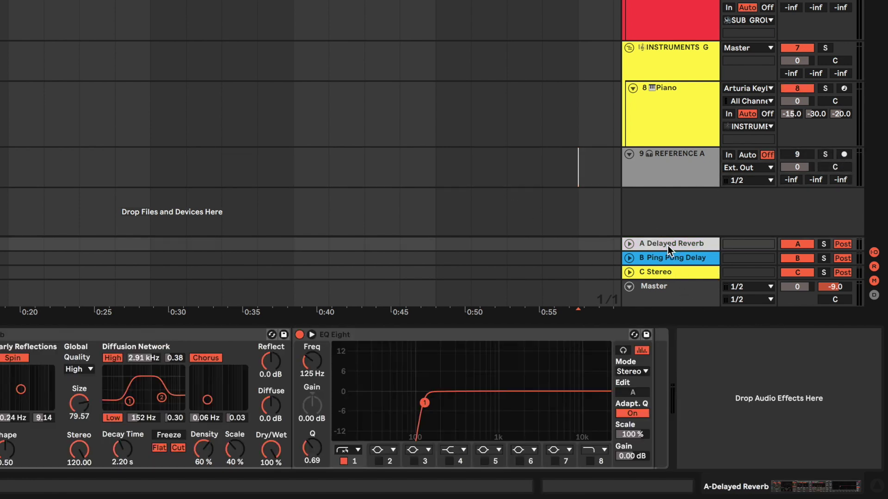
left_click(670, 261)
left_click(671, 272)
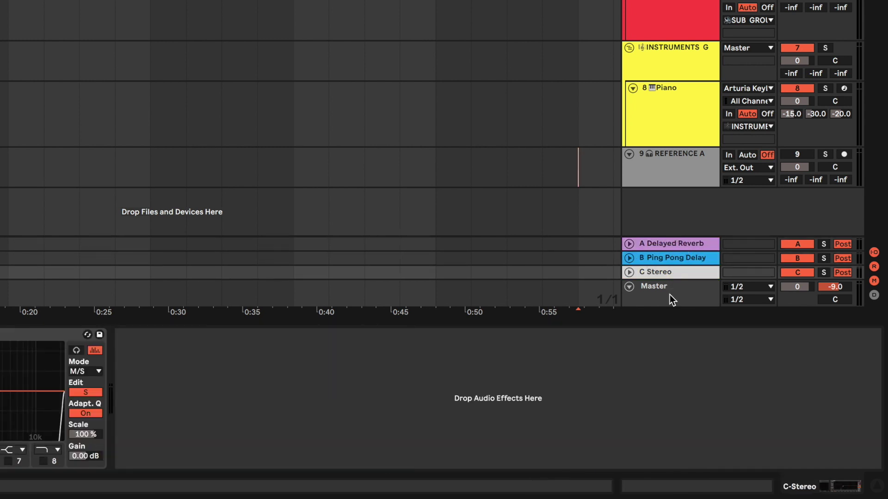
Step: Inspect the Utility, EQ Eight and Limiter devices on the Master track
left_click(669, 292)
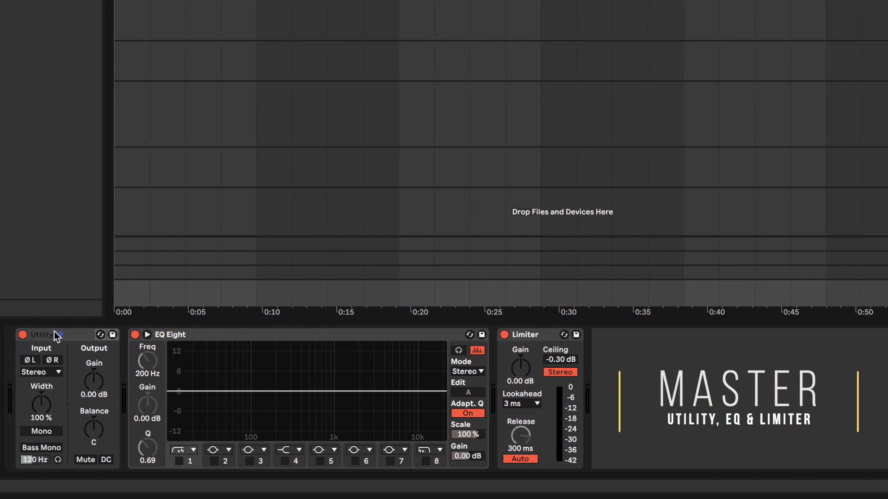
left_click(271, 332)
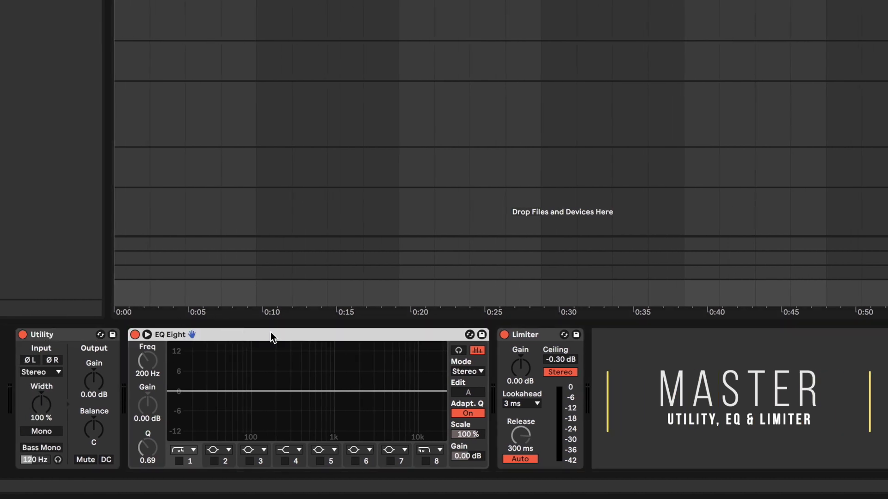
left_click(554, 334)
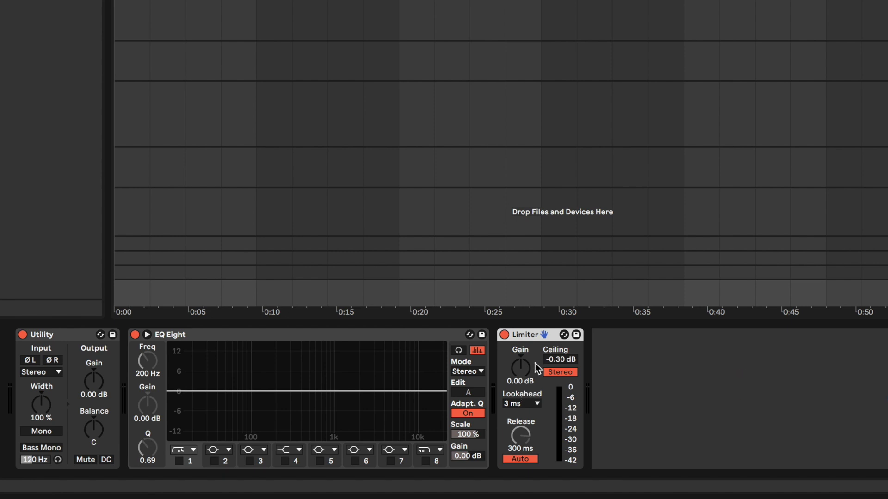
key("Tab")
key("Tab")
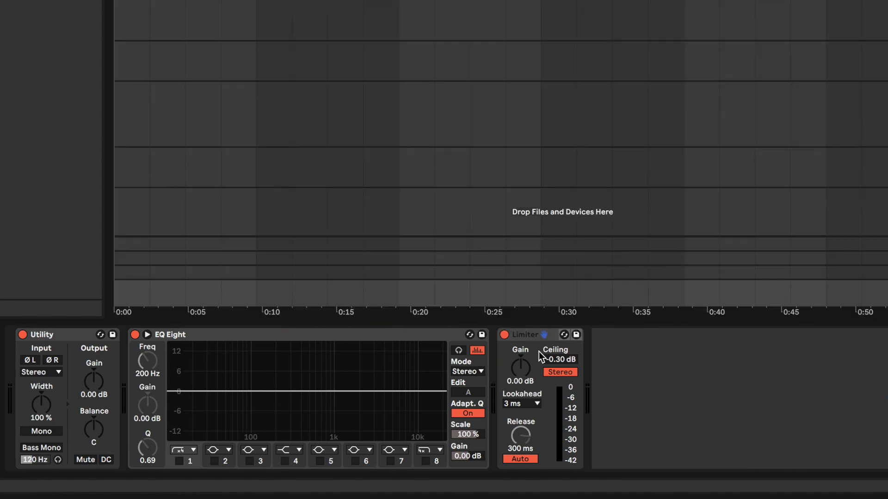
Step: Switch the low-cut filter 1 of the Master's EQ Eight on and back off
left_click(409, 337)
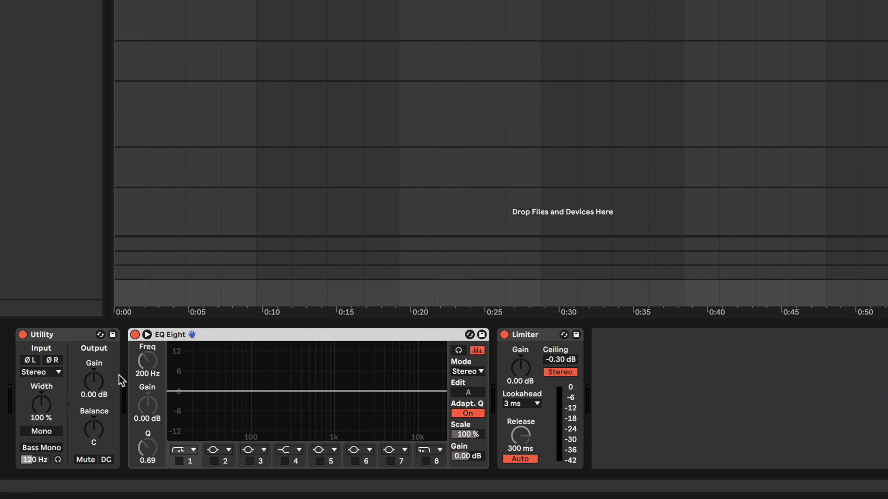
left_click(179, 461)
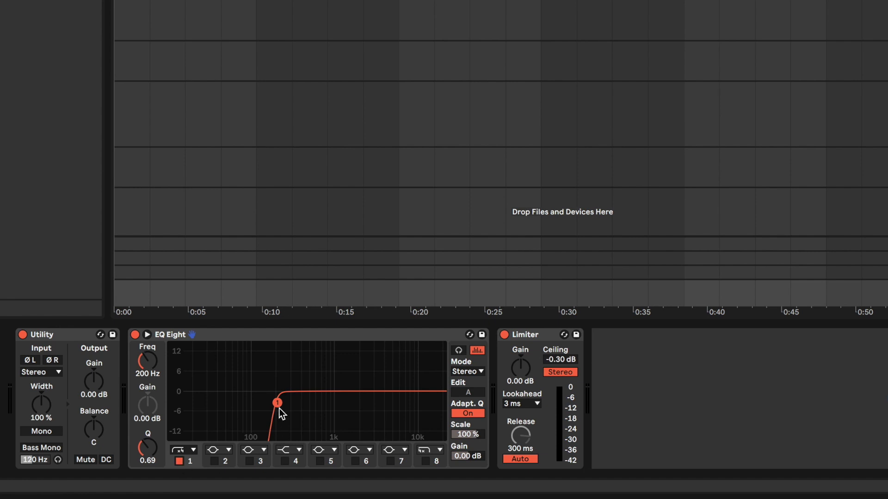
left_click(178, 460)
left_click(177, 462)
left_click(177, 462)
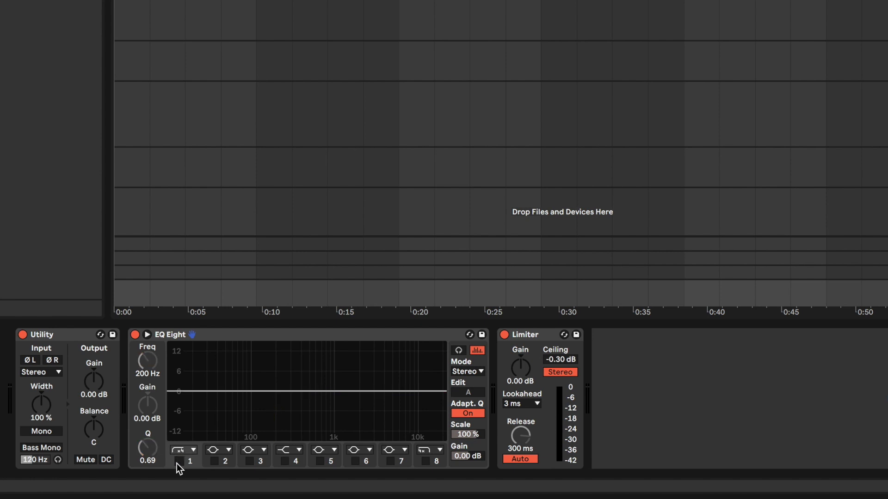
Step: Toggle the high-cut filter 8 of the Master's EQ Eight on and off repeatedly, leaving it off
left_click(425, 462)
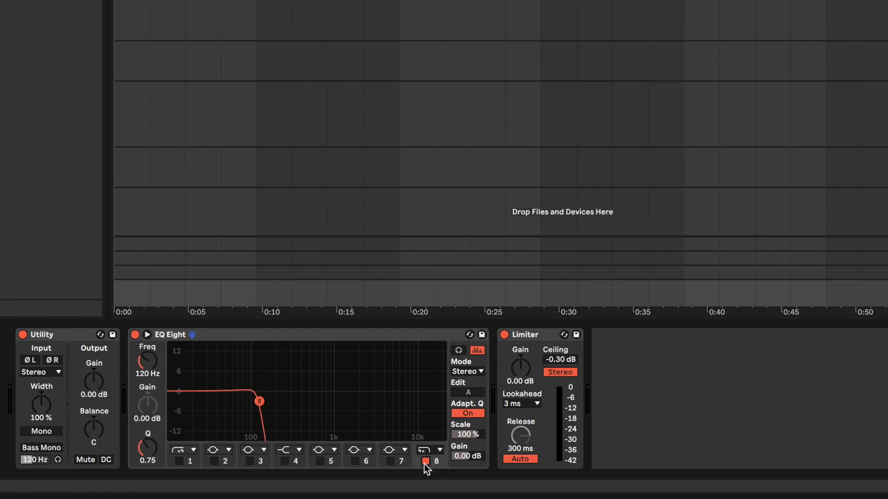
left_click(424, 464)
left_click(424, 464)
left_click(425, 464)
left_click(425, 464)
left_click(424, 464)
left_click(424, 464)
left_click(423, 464)
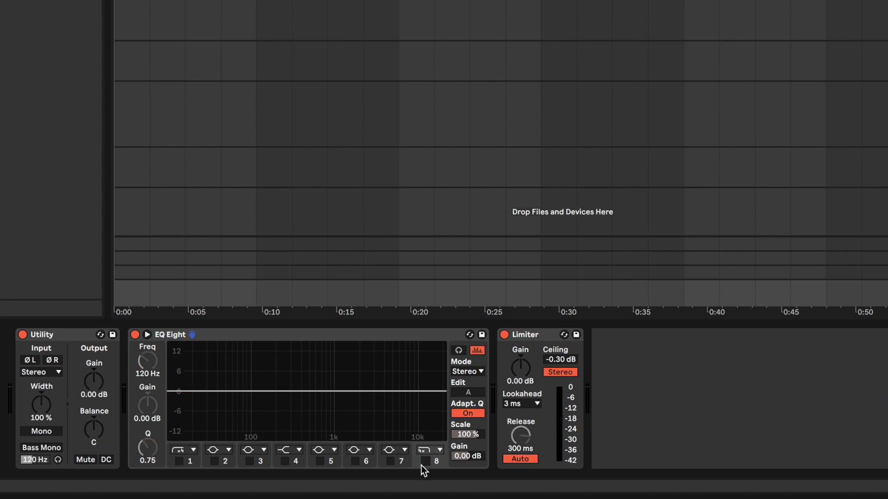
Step: Toggle Mono on the Master's Utility device on and back off
left_click(56, 429)
left_click(57, 429)
left_click(37, 431)
left_click(37, 431)
Step: Place the insert marker at bar 13 and switch the metronome on and back off
left_click(400, 176)
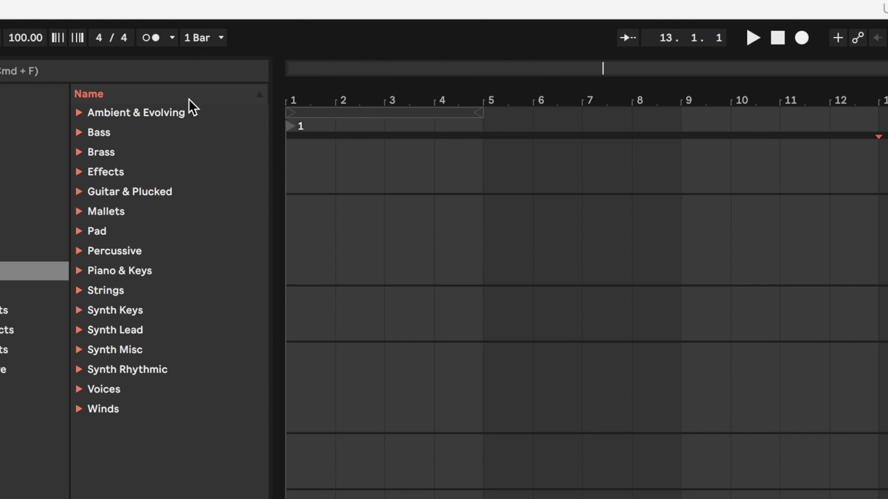
key("m")
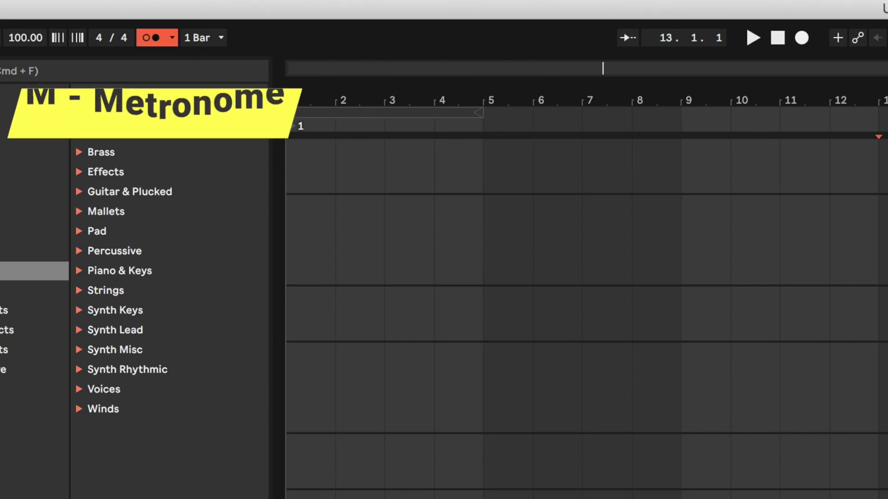
key("m")
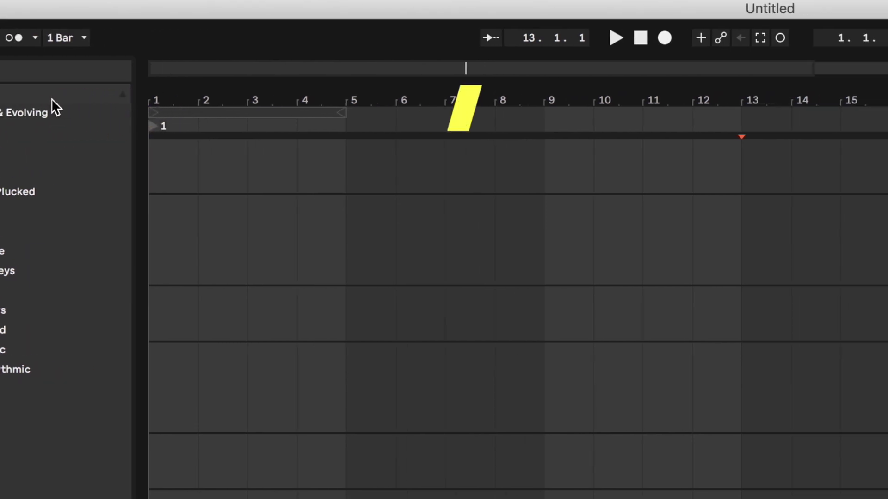
Step: Toggle Global Record and Arrangement Overdub on and back off
key("shift+r")
key("shift+r")
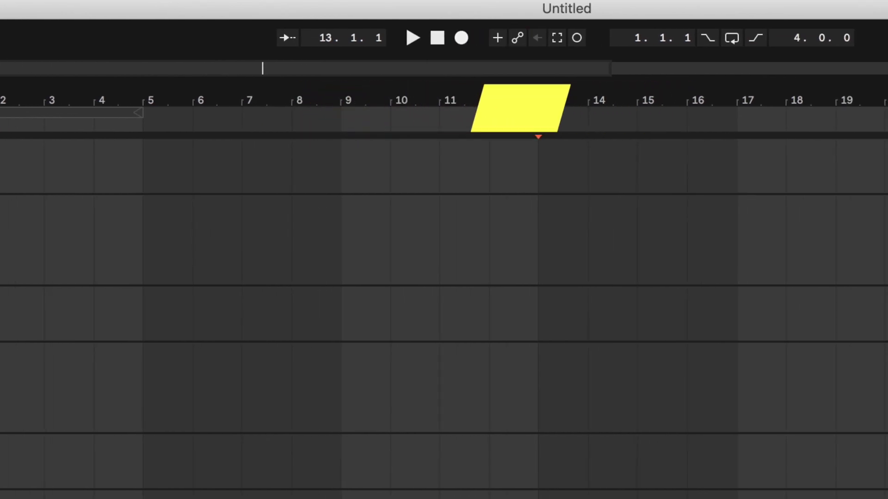
key("shift+d")
key("shift+d")
Step: Switch Session Record on and back off, and trigger MIDI Capture
key("shift+s")
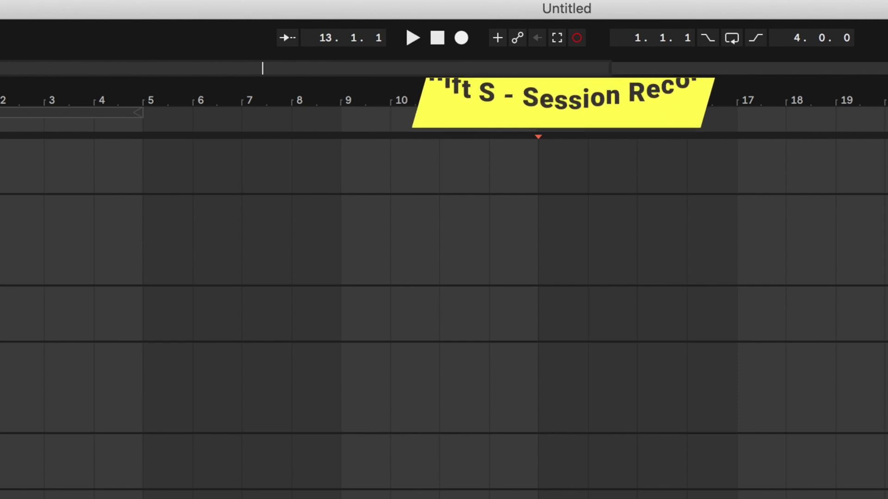
key("shift+s")
key("shift+c")
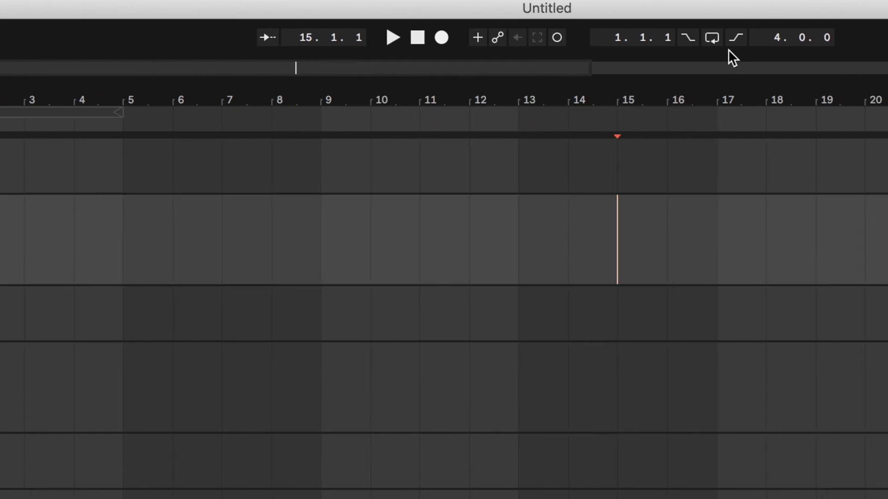
Step: Toggle Punch In on and off, and add and remove a locator at bar 14
key("shift+i")
key("shift+i")
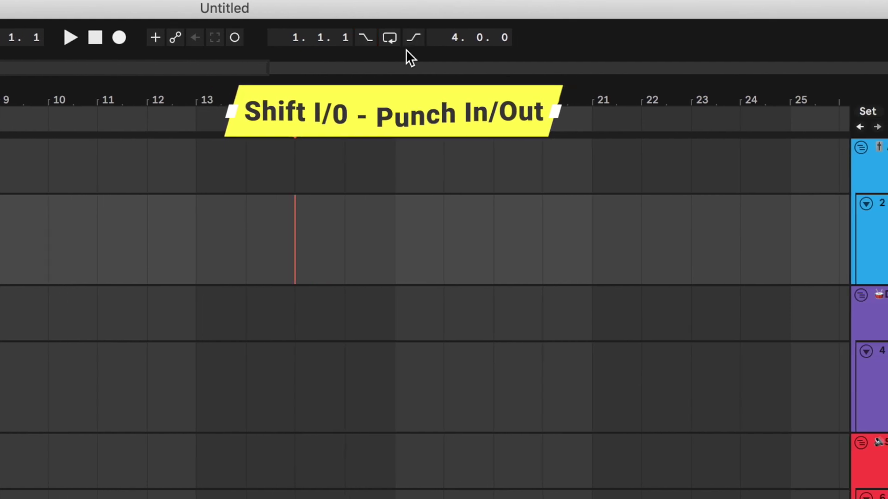
left_click(283, 164)
key("shift+l")
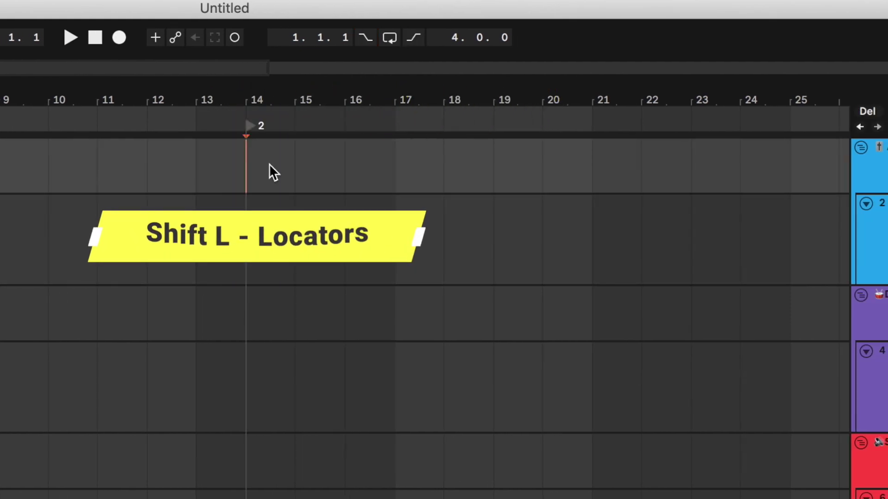
key("shift+l")
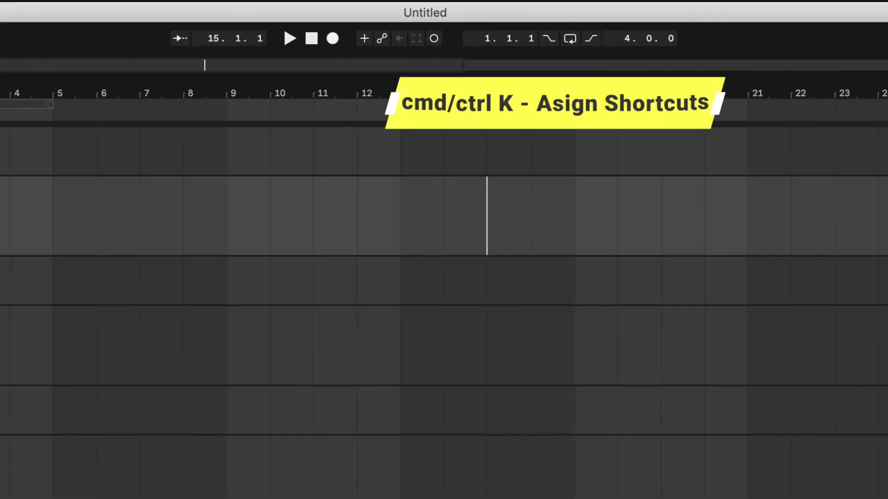
Step: Review the assigned key mappings in key map mode and leave the mode again
key("super+k")
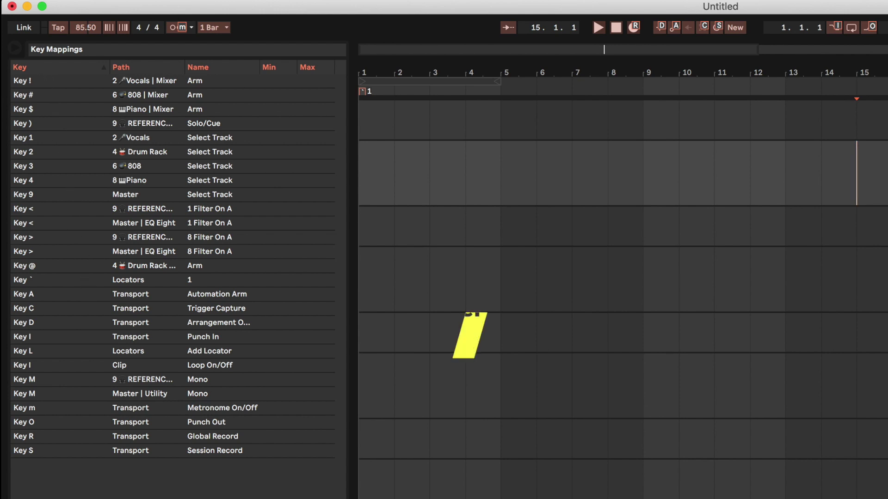
key("super+k")
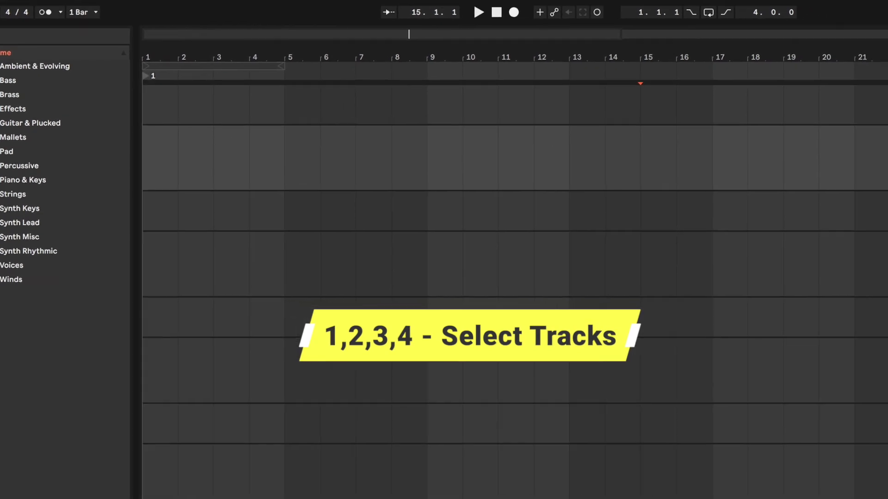
Step: Switch the track selection between Drum Rack, 808, Piano and Vocals with the mapped keys, ending on Vocals
key("2")
key("3")
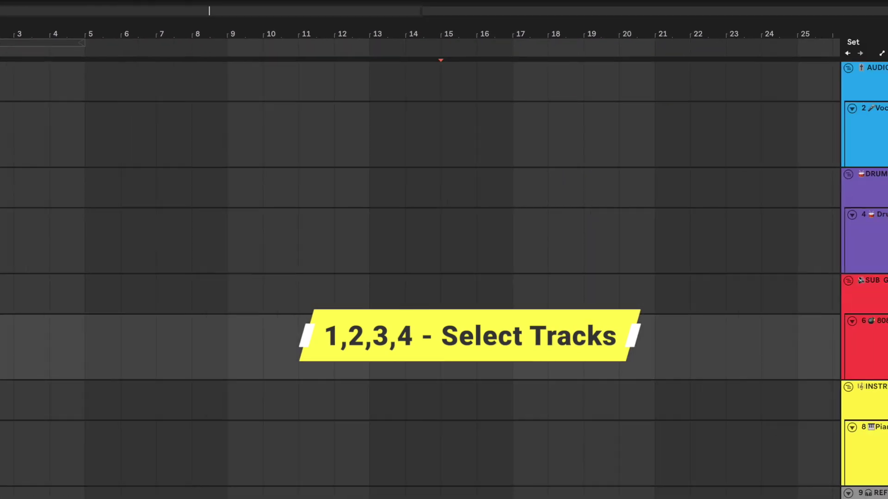
key("4")
key("3")
key("2")
key("1")
key("2")
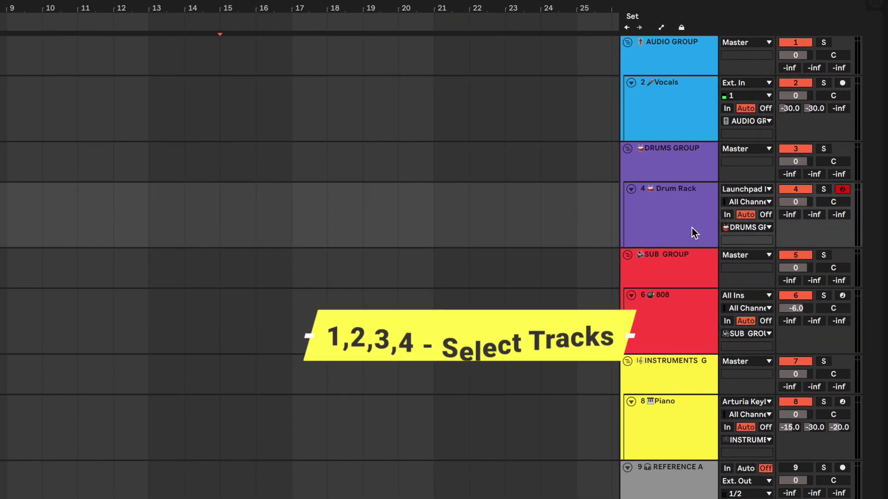
key("4")
key("3")
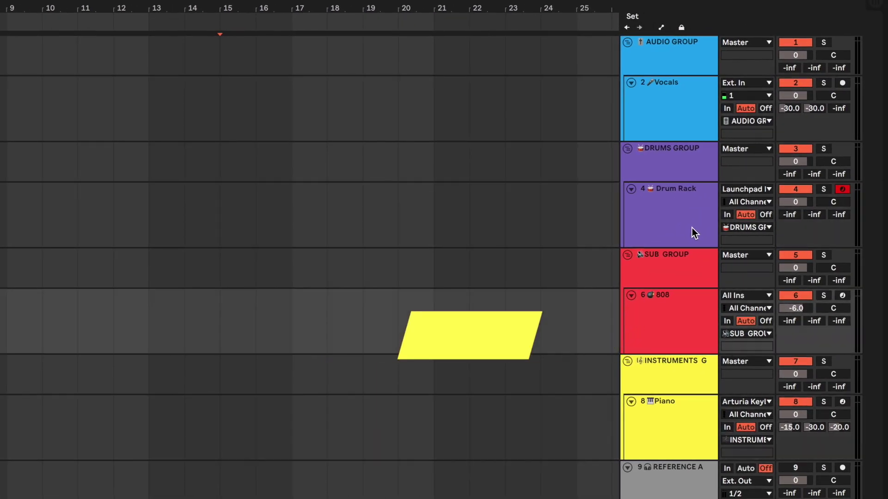
key("1")
Step: Toggle record arm on and off for the Vocals, Drum Rack, 808 and Piano tracks with their mapped keys
key("shift+2")
key("shift+1")
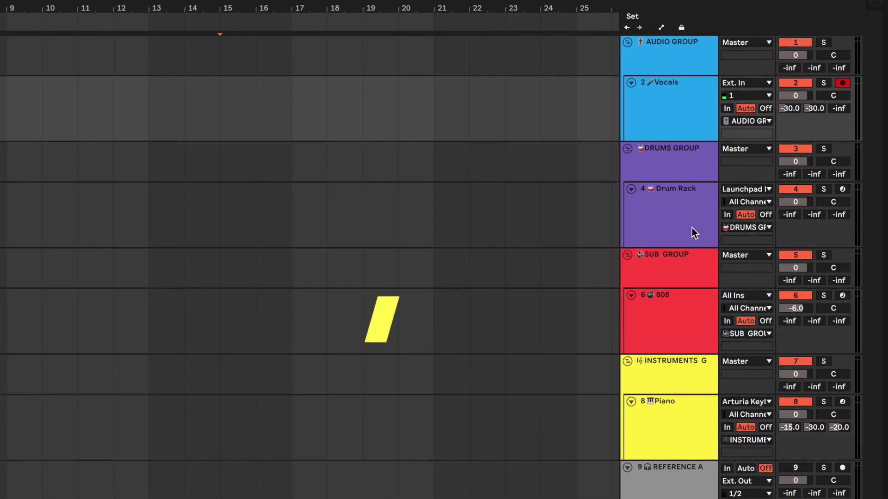
key("shift+1")
key("shift+2")
key("shift+2")
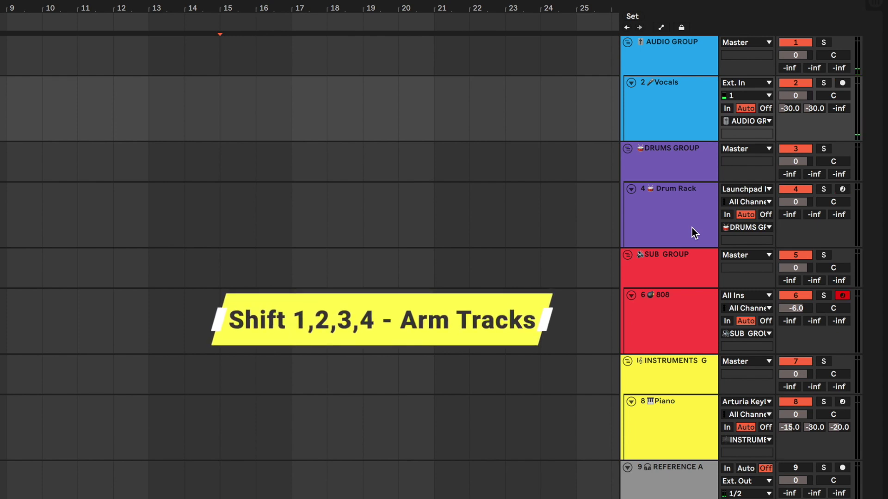
key("shift+2")
key("shift+4")
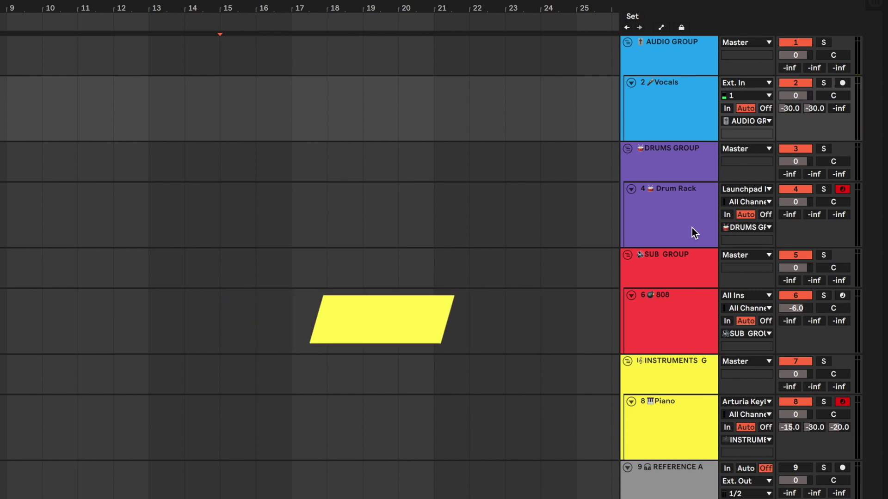
key("shift+4")
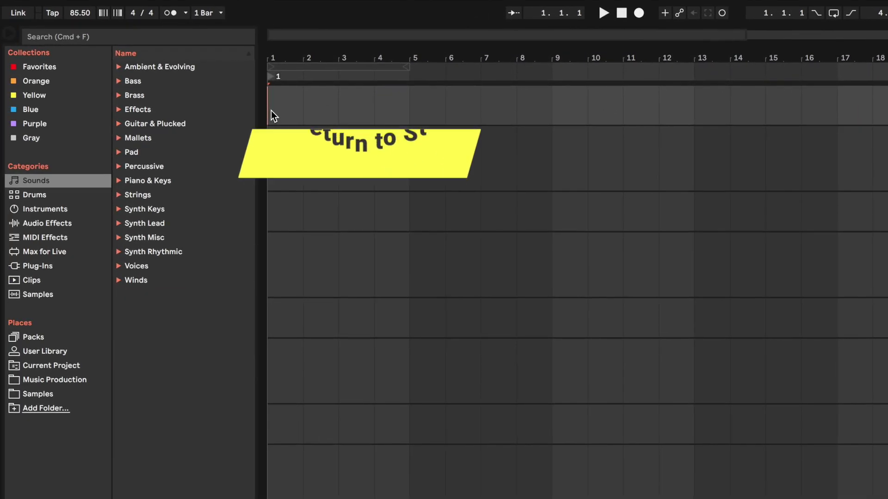
Step: Check the key mapping assigned to locator 1 and trigger it to return playback to the start of the arrangement
key("super+k")
left_click(358, 79)
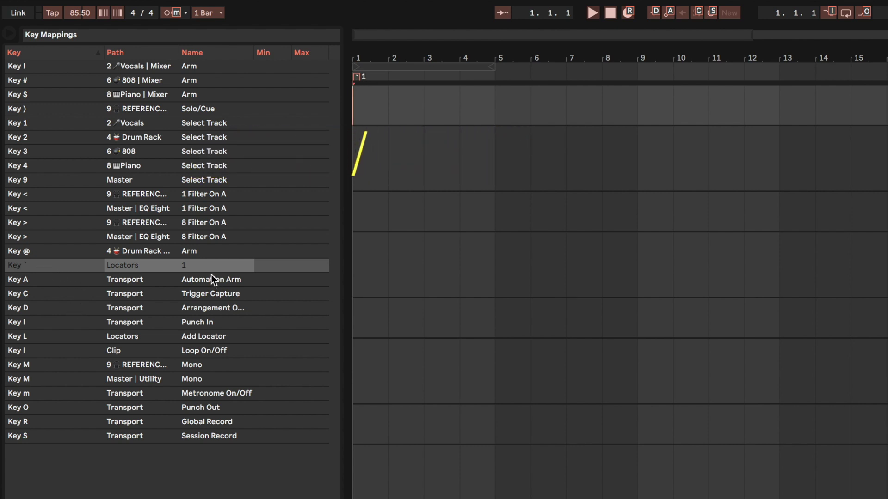
key("super+k")
left_click(635, 144)
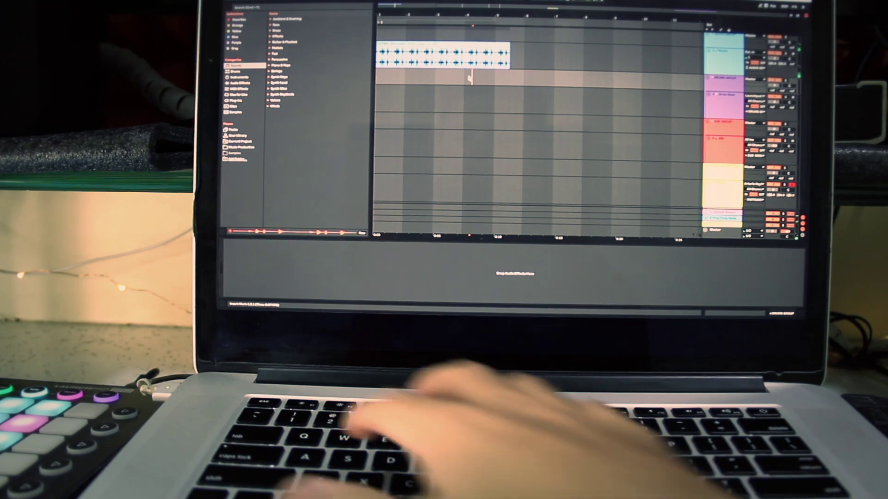
key("grave")
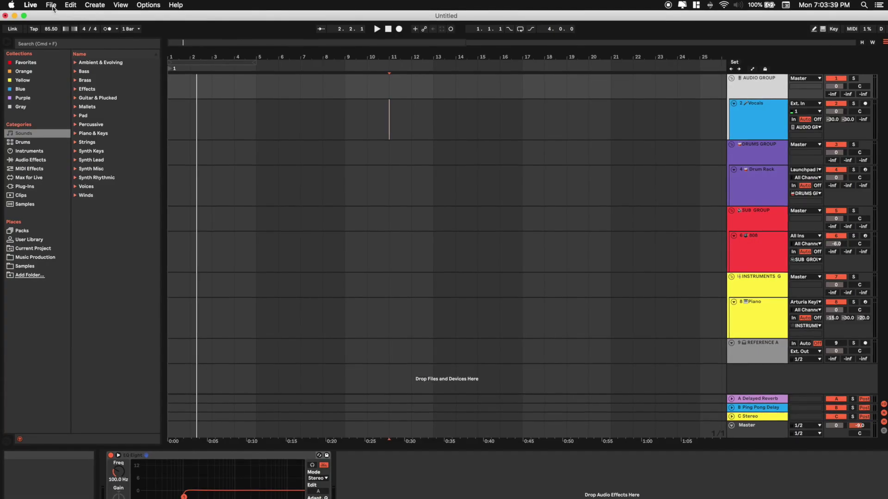
Step: Save the current set as the default set in the preferences, overwriting the existing default, and close the preferences
left_click(52, 6)
mouse_move(31, 11)
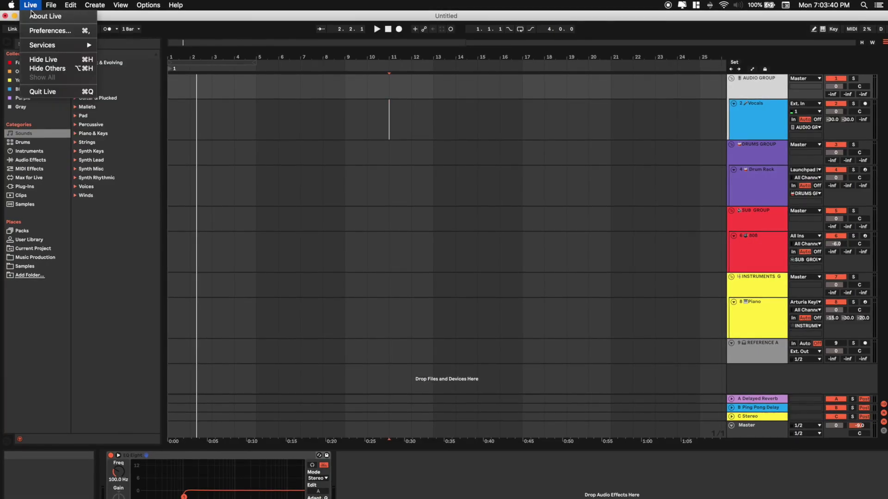
left_click(55, 31)
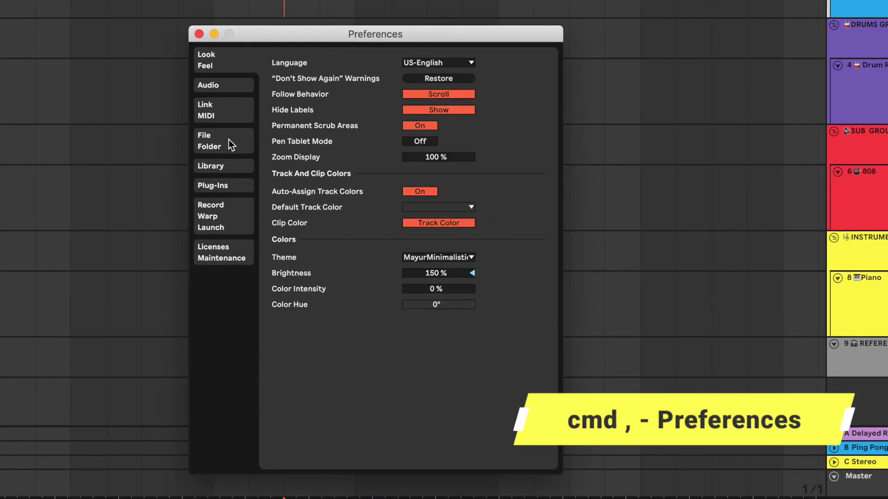
left_click(355, 216)
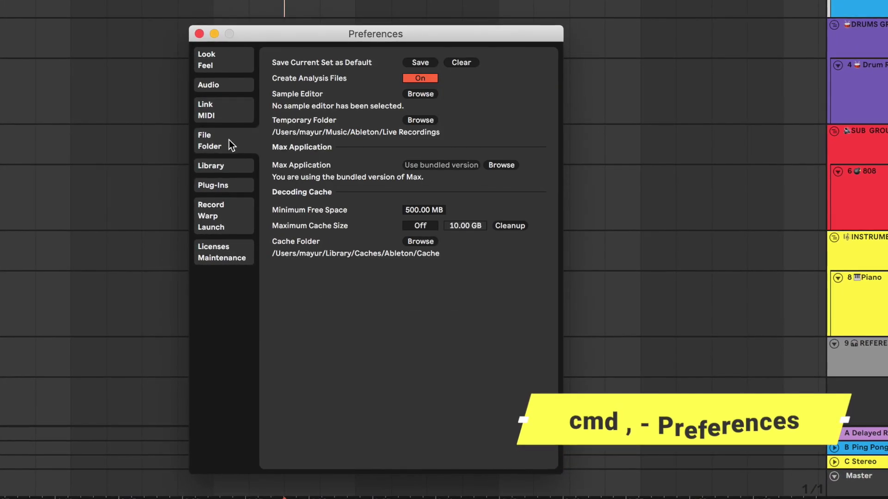
left_click(423, 62)
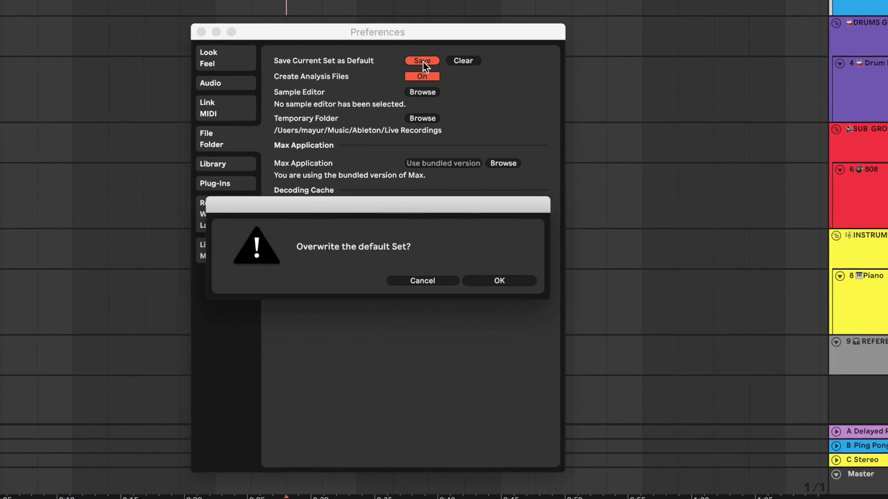
left_click(491, 280)
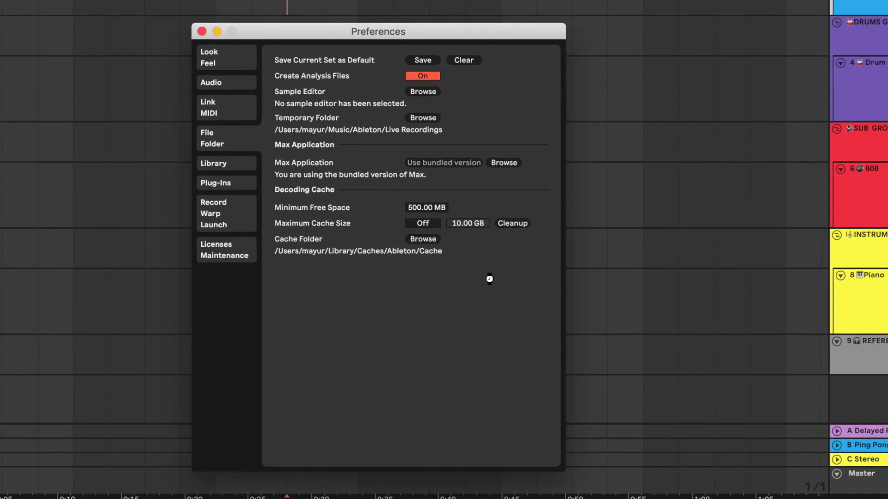
left_click(204, 30)
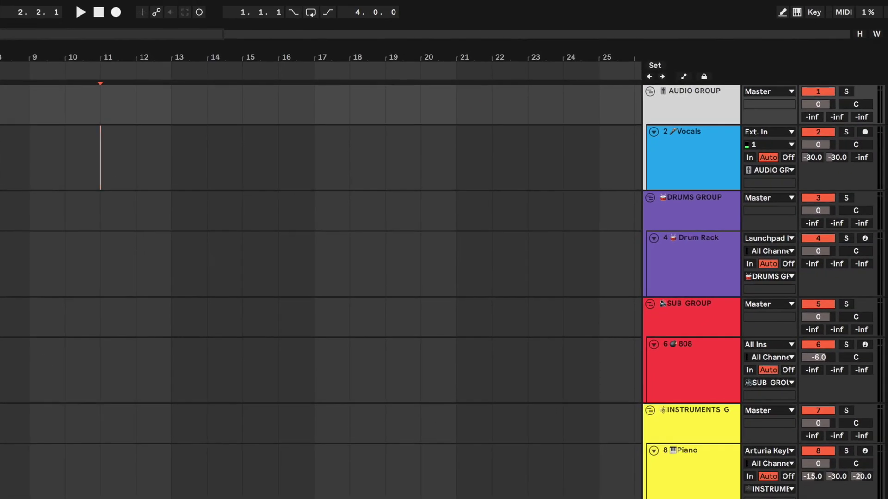
Step: Try adding a piano emoji to the name of the AUDIO GROUP track and remove it again
left_click(99, 158)
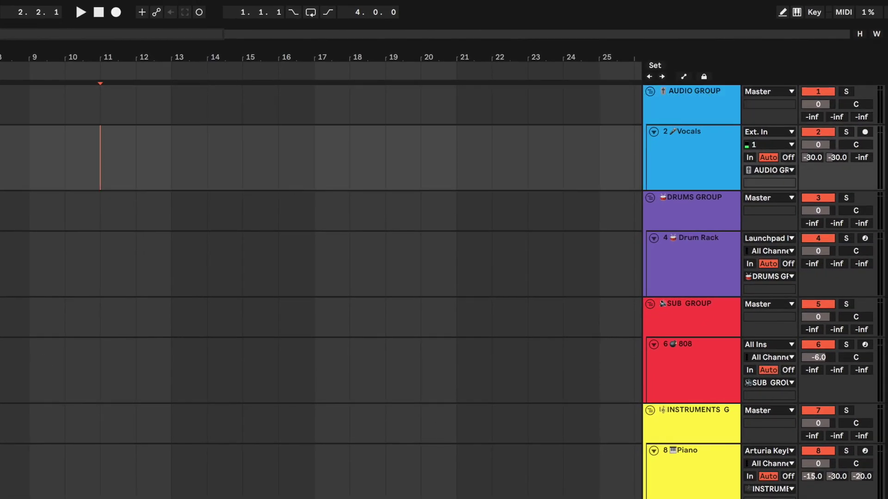
left_click(676, 93)
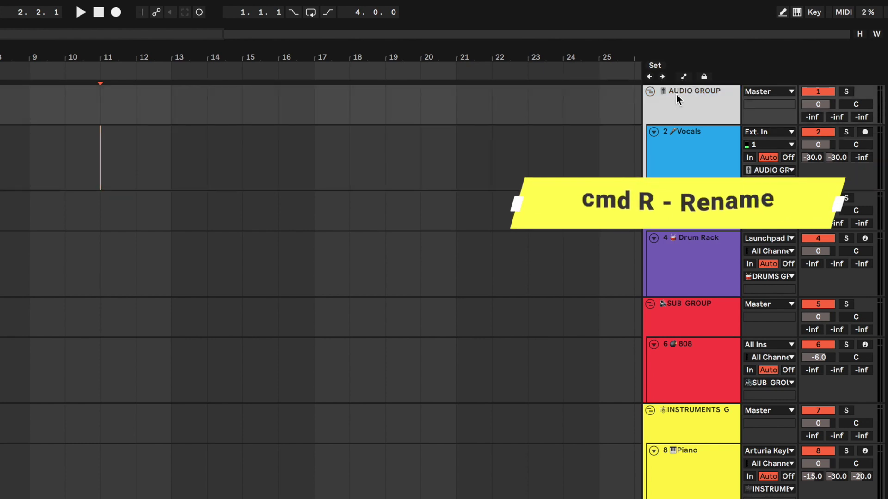
key("super+r")
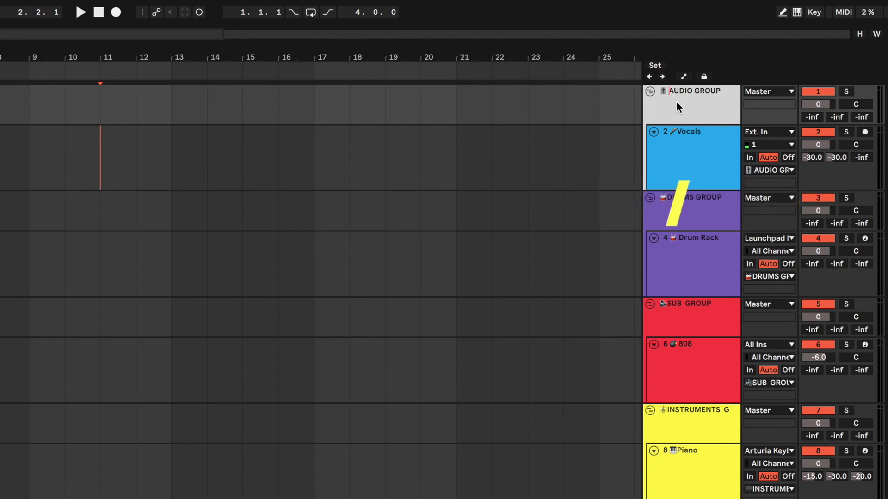
key("ctrl+super+space")
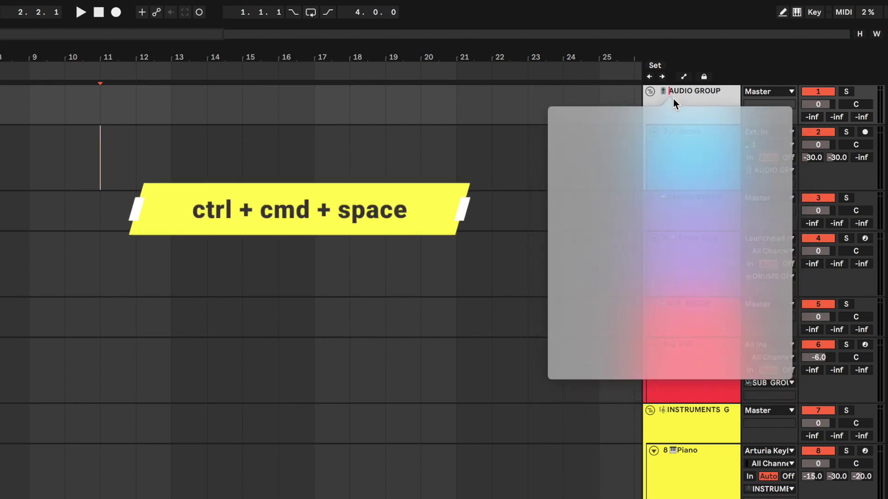
scroll(701, 257, "down", 3)
scroll(701, 256, "up", 3)
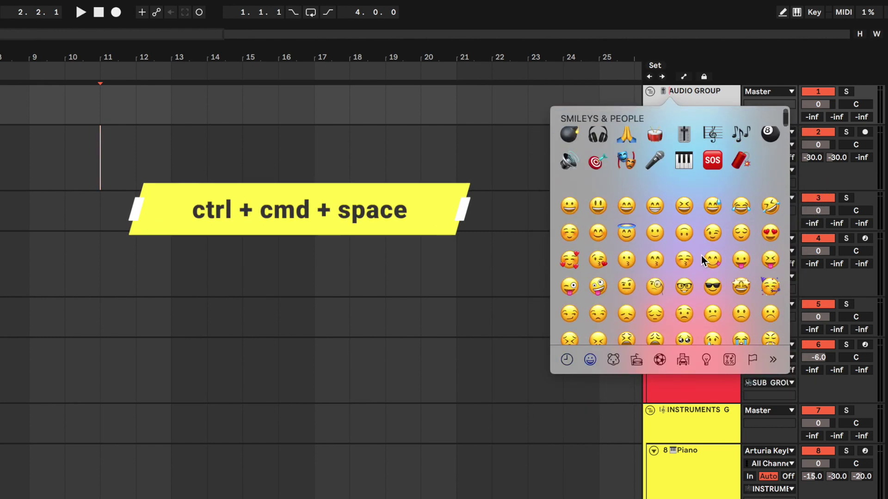
left_click(684, 192)
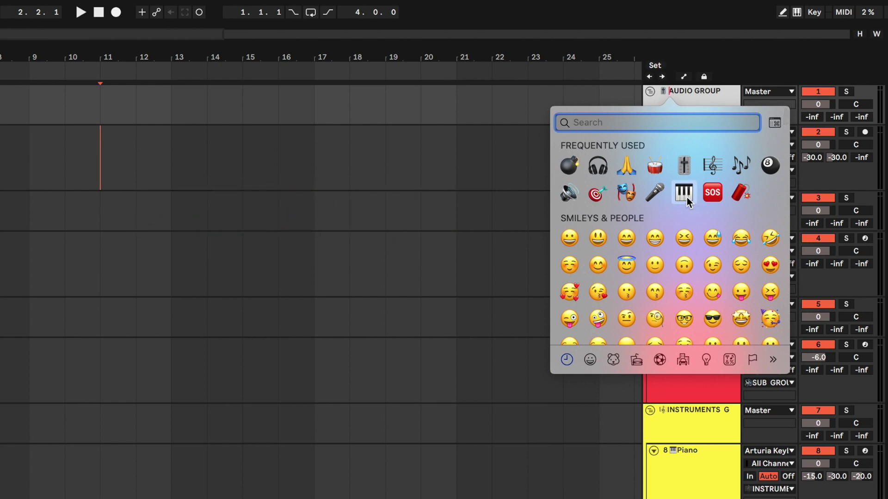
key("BackSpace")
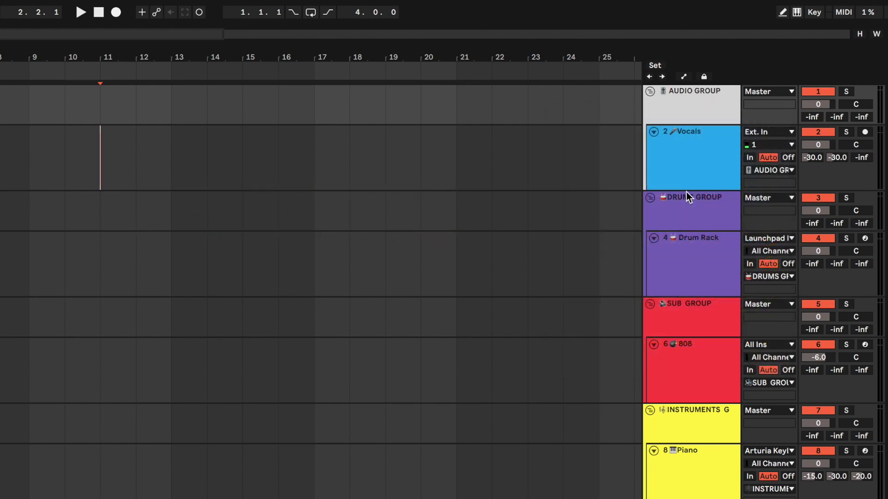